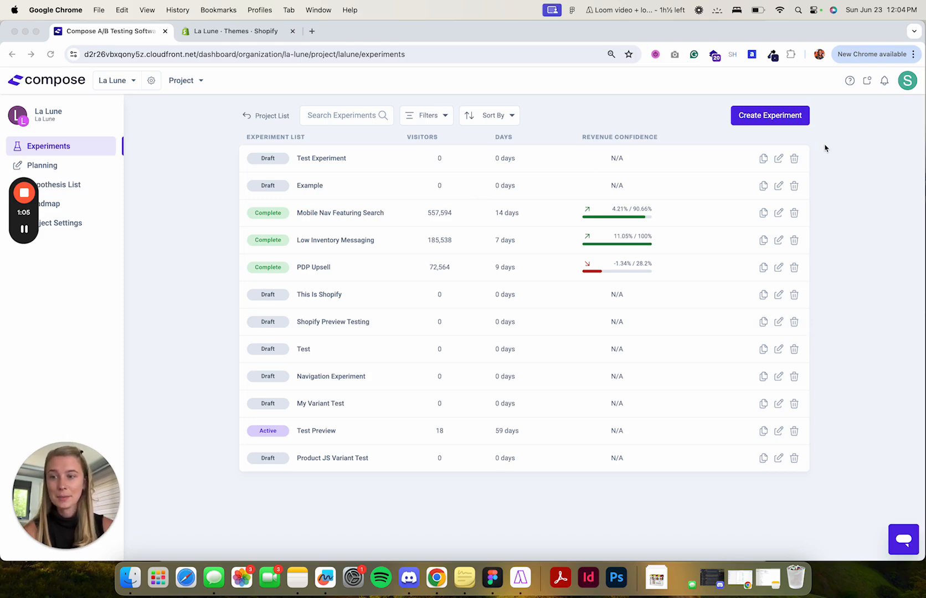
Create a new experiment and name it Test.
click(782, 133)
click(781, 116)
triple_click(335, 192)
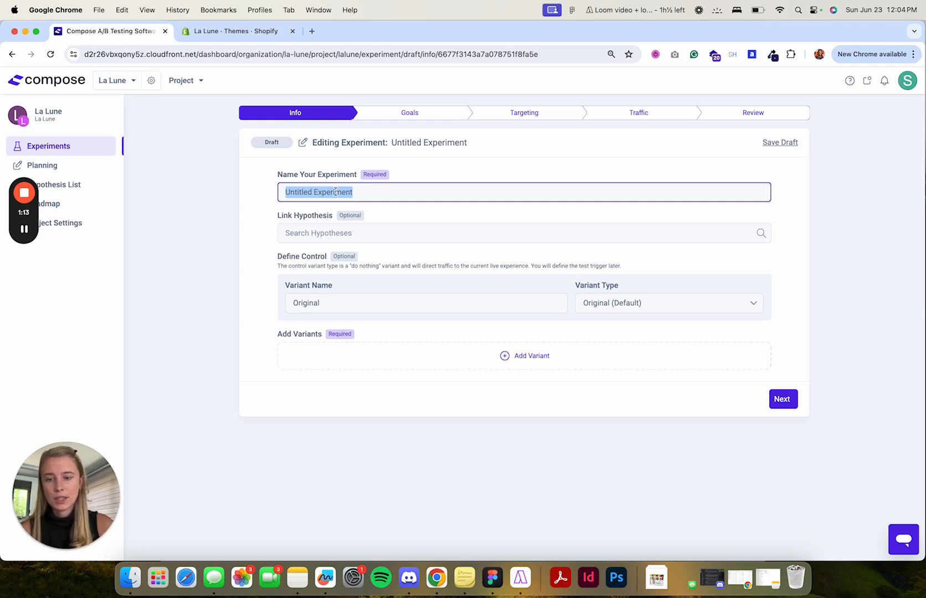
text(Test)
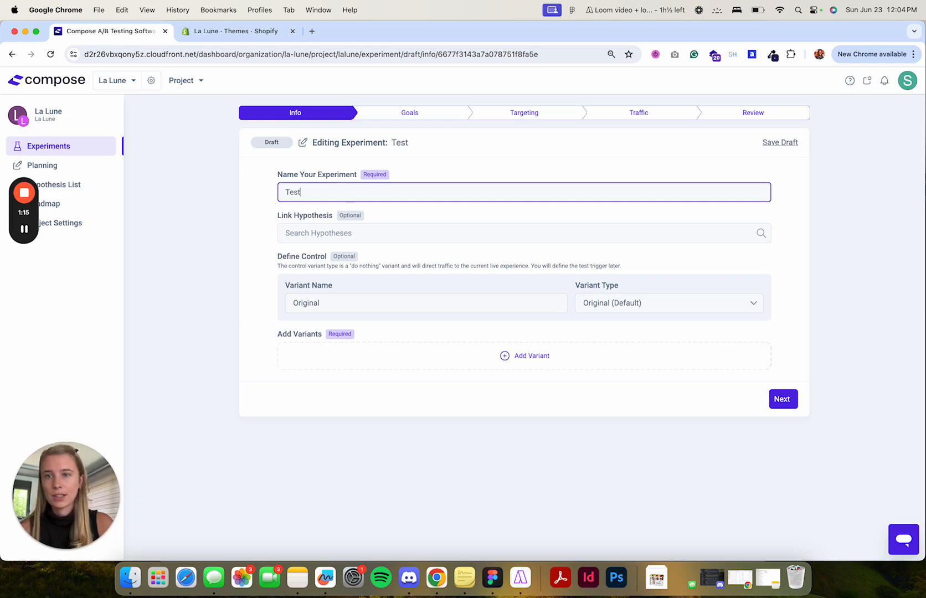
Look through the hypotheses available for linking to the experiment, leaving the link empty.
click(324, 233)
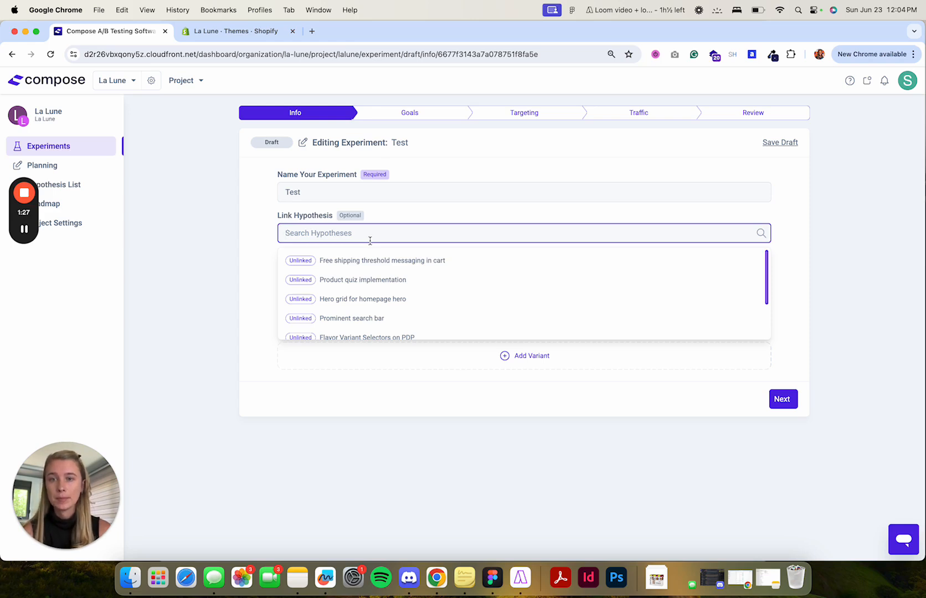
scroll(401, 284, down, 1)
scroll(401, 285, down, 2)
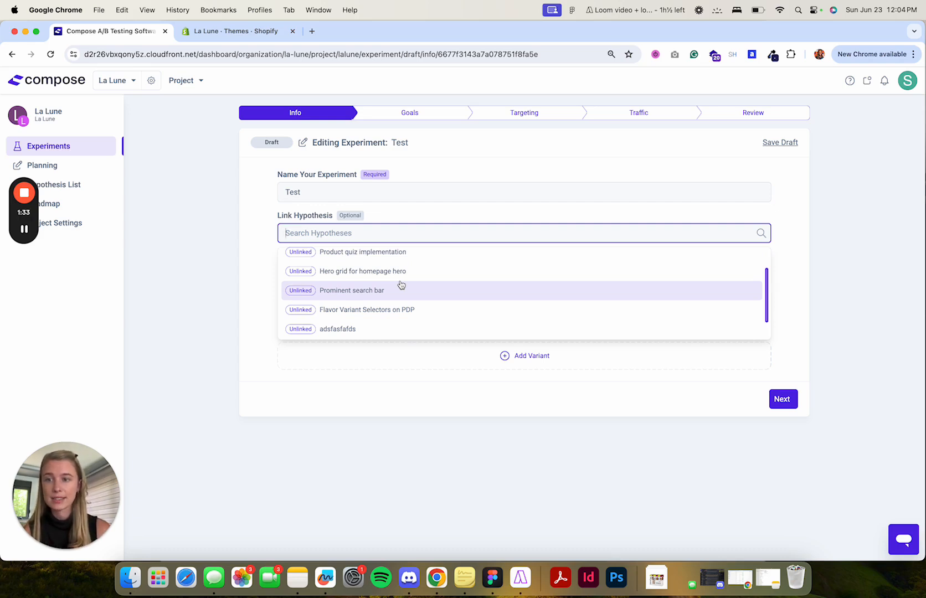
click(250, 247)
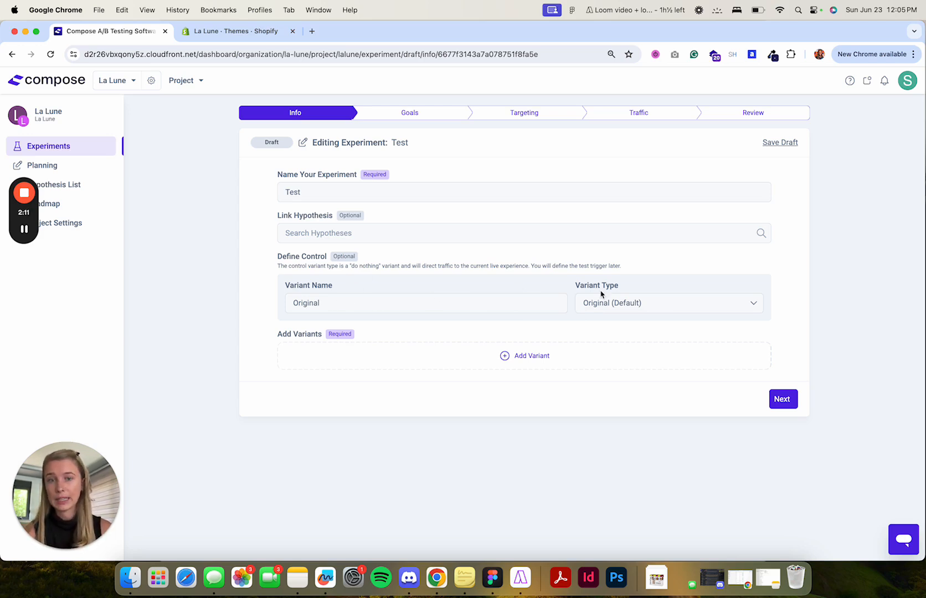
Add a variant to the experiment and set its variant type to Shopify.
click(520, 360)
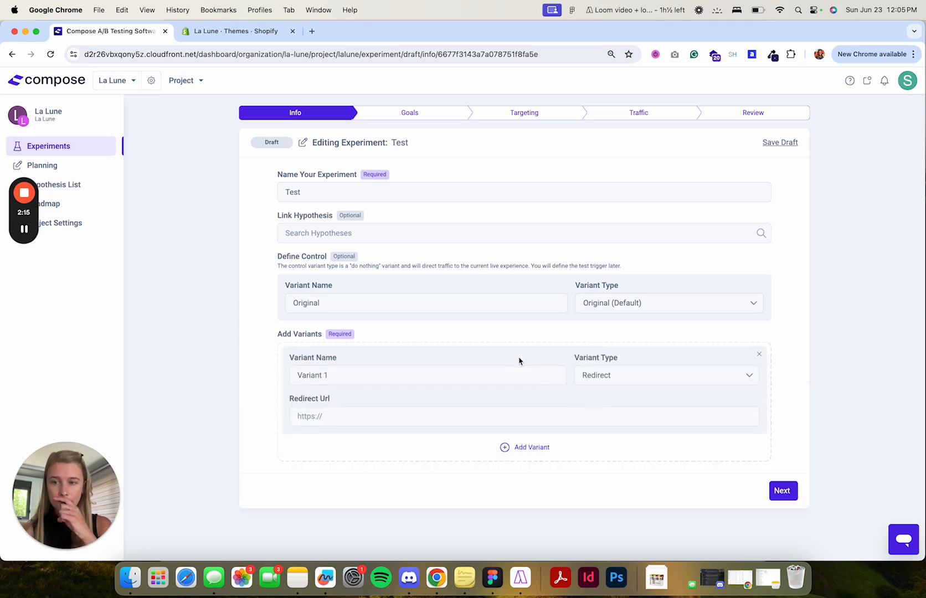
click(630, 375)
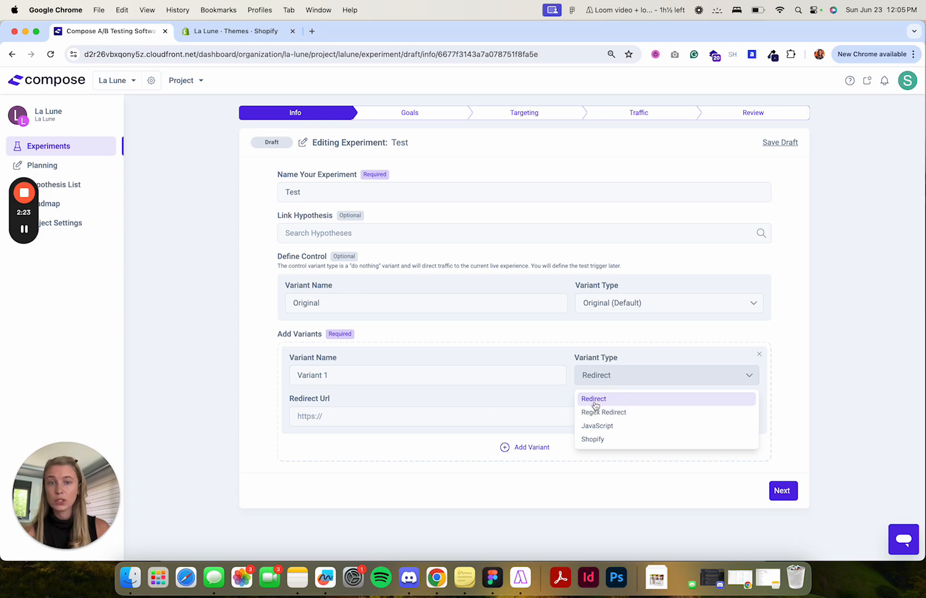
click(598, 447)
scroll(532, 381, down, 1)
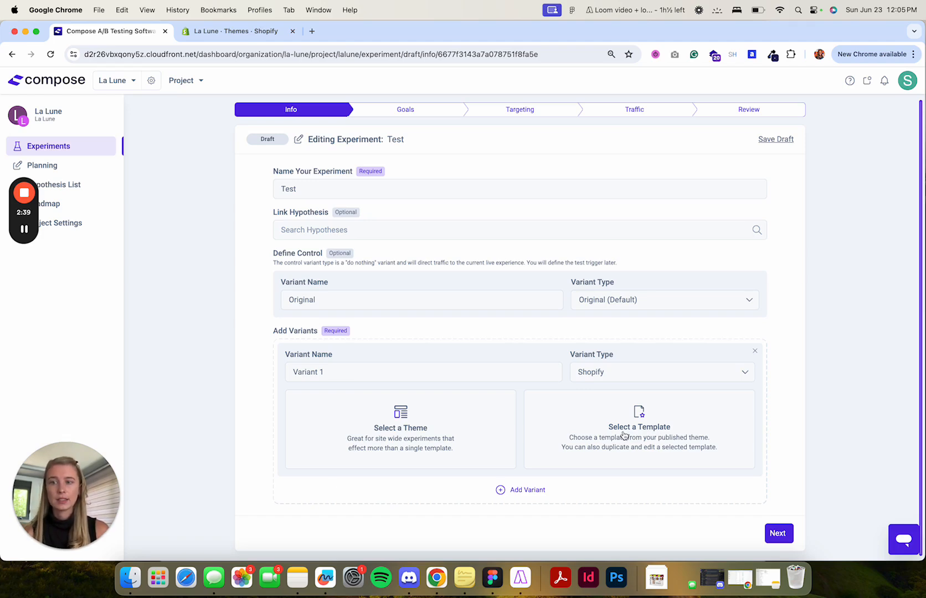
Switch to the Shopify admin, open the current La Lune Theme for customizing and view its Default product template.
click(238, 34)
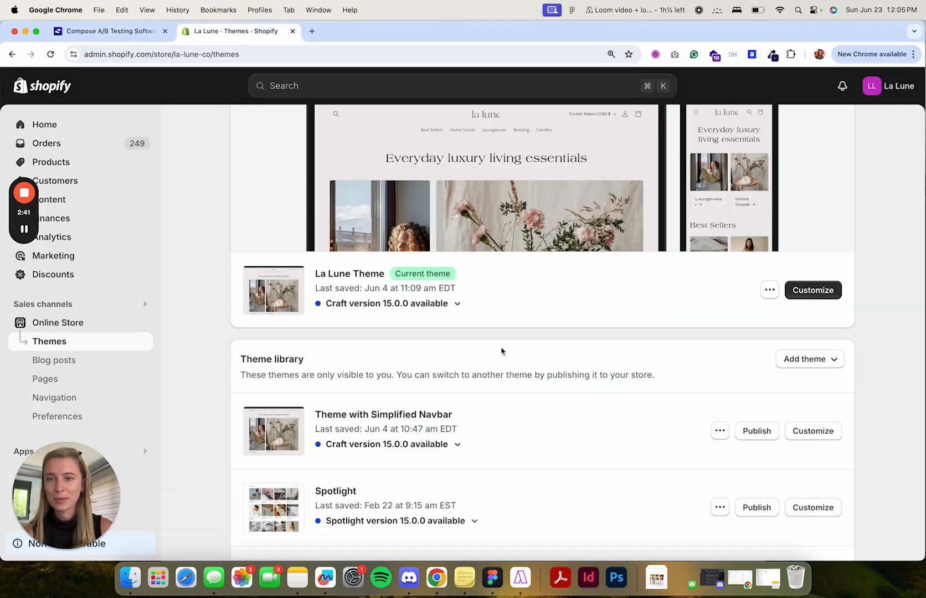
scroll(625, 343, up, 2)
click(813, 399)
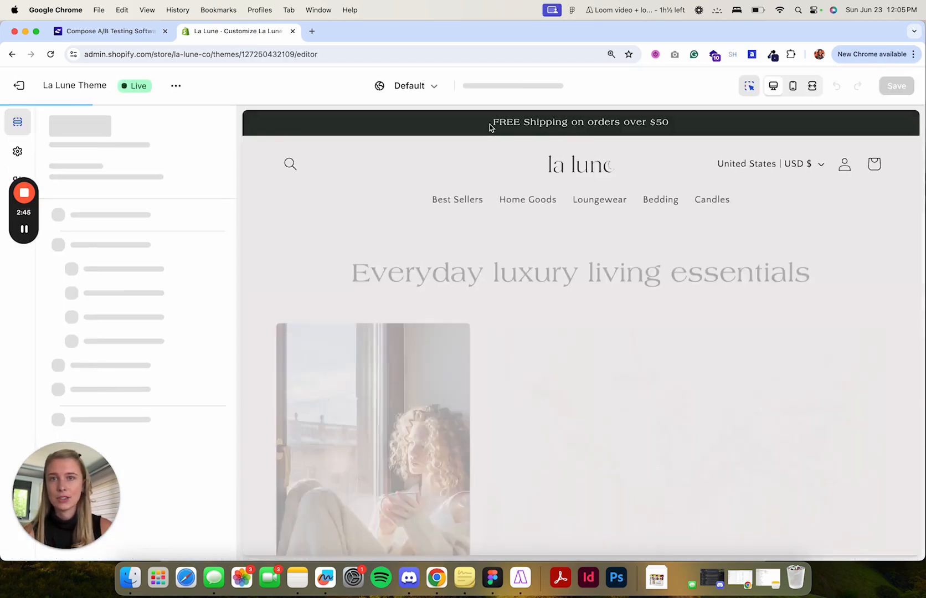
click(521, 86)
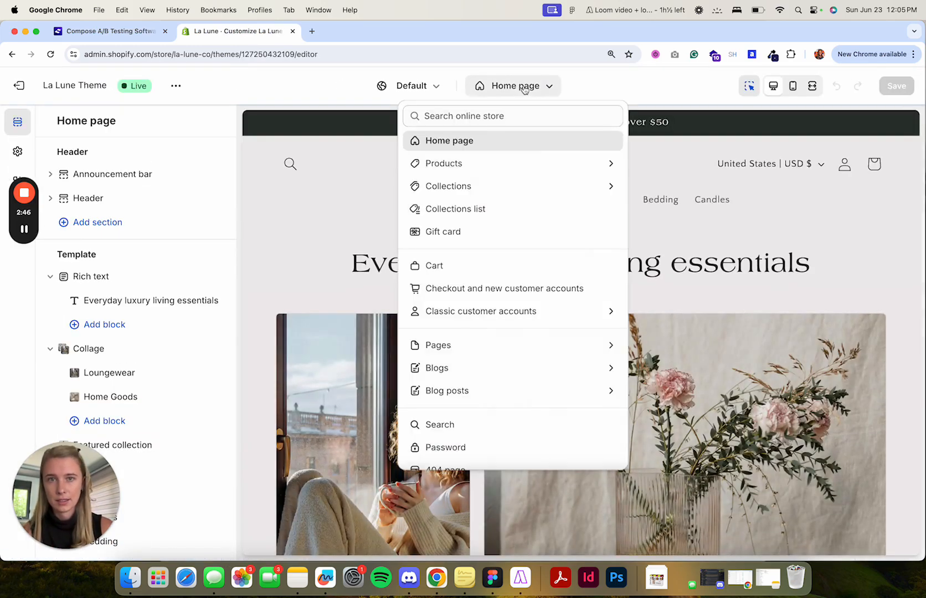
click(500, 168)
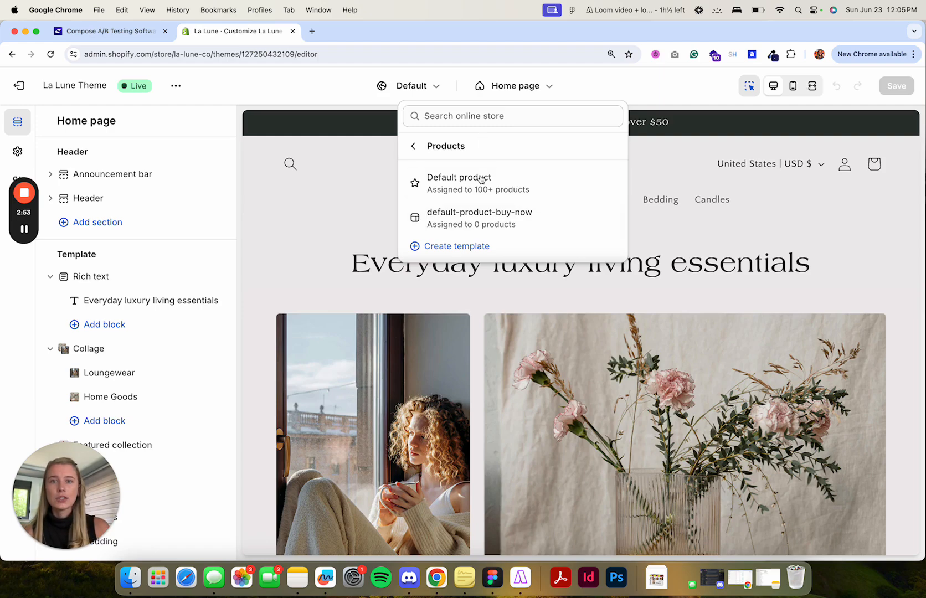
click(453, 184)
scroll(547, 304, down, 3)
scroll(547, 305, up, 2)
View the default-product-buy-now product template and examine its buy buttons.
click(539, 86)
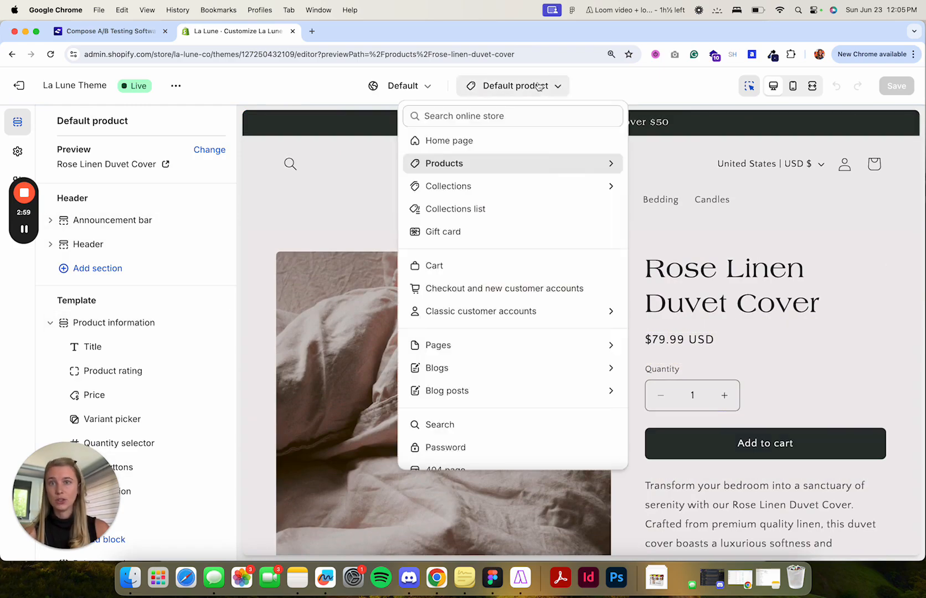
click(490, 164)
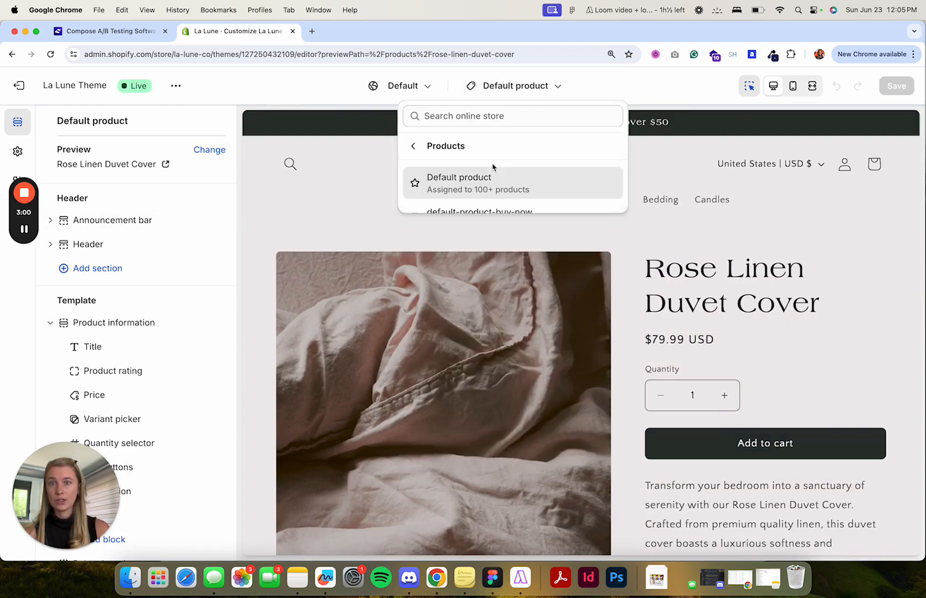
click(464, 214)
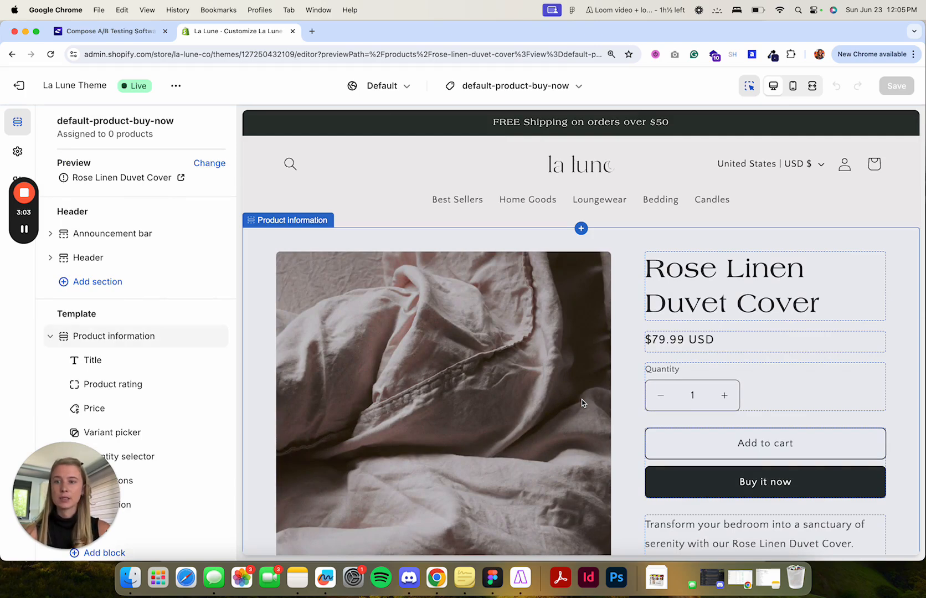
scroll(582, 399, down, 1)
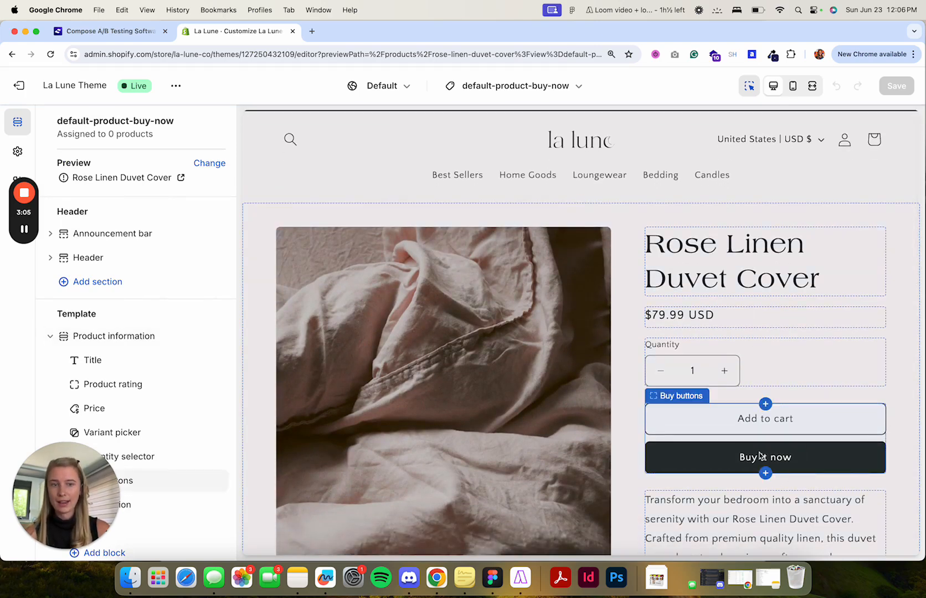
scroll(763, 461, down, 1)
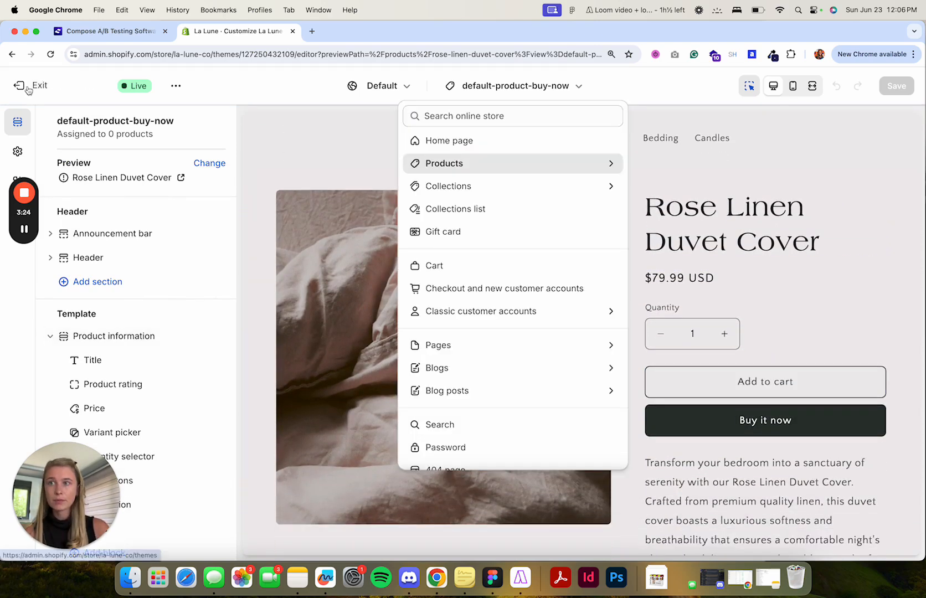
Leave the theme editor and check the actions available for the current La Lune Theme, such as Duplicate.
click(19, 86)
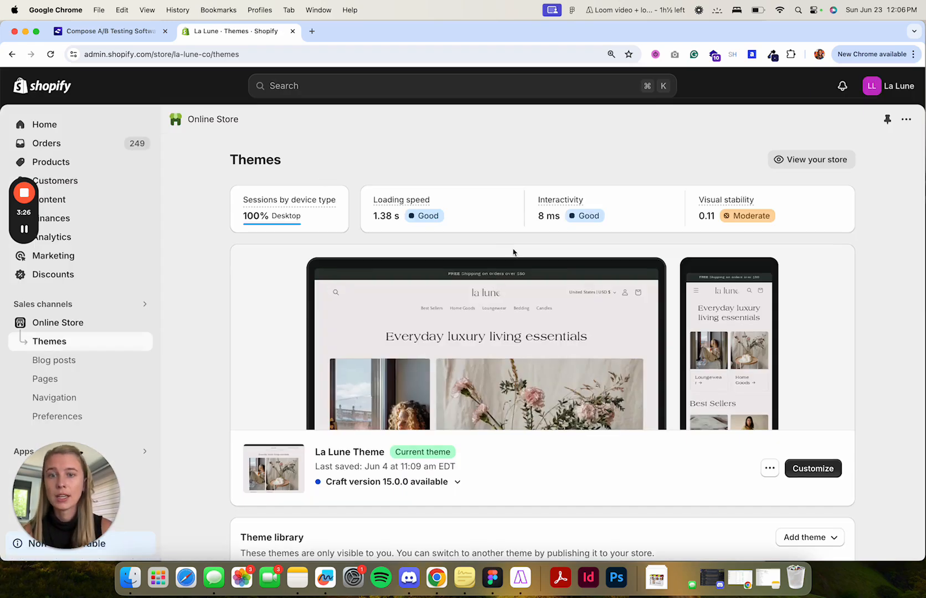
scroll(515, 251, down, 2)
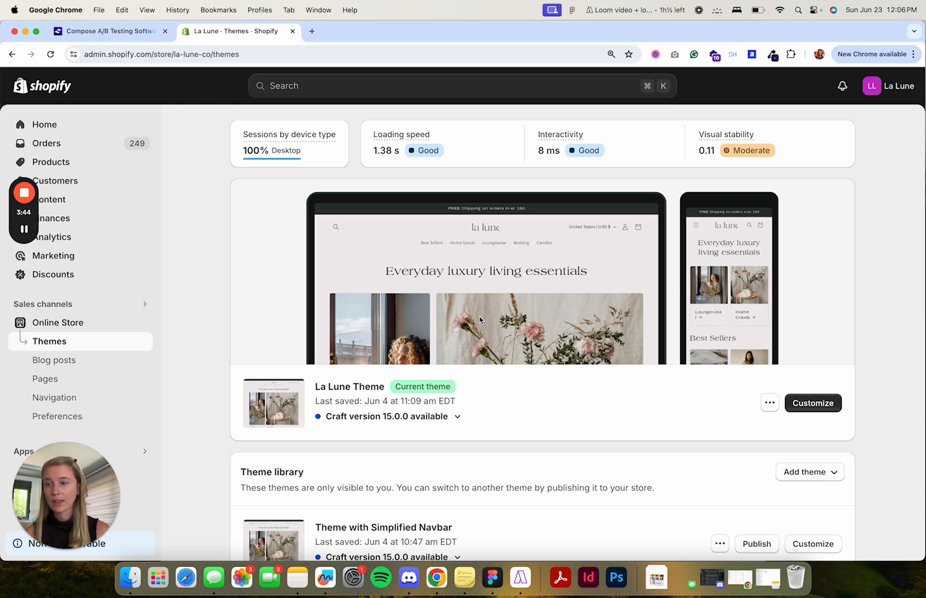
scroll(706, 391, down, 1)
click(770, 383)
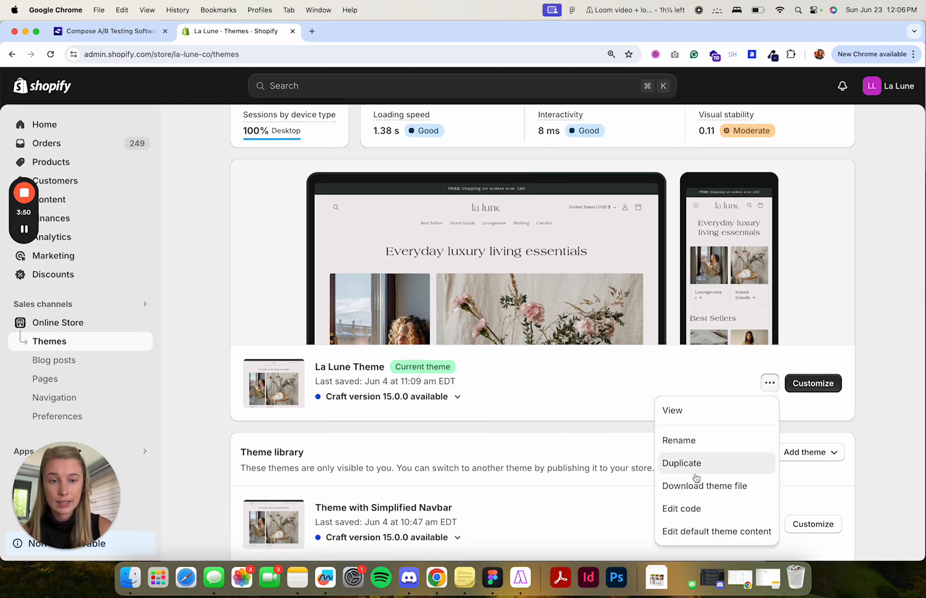
click(611, 389)
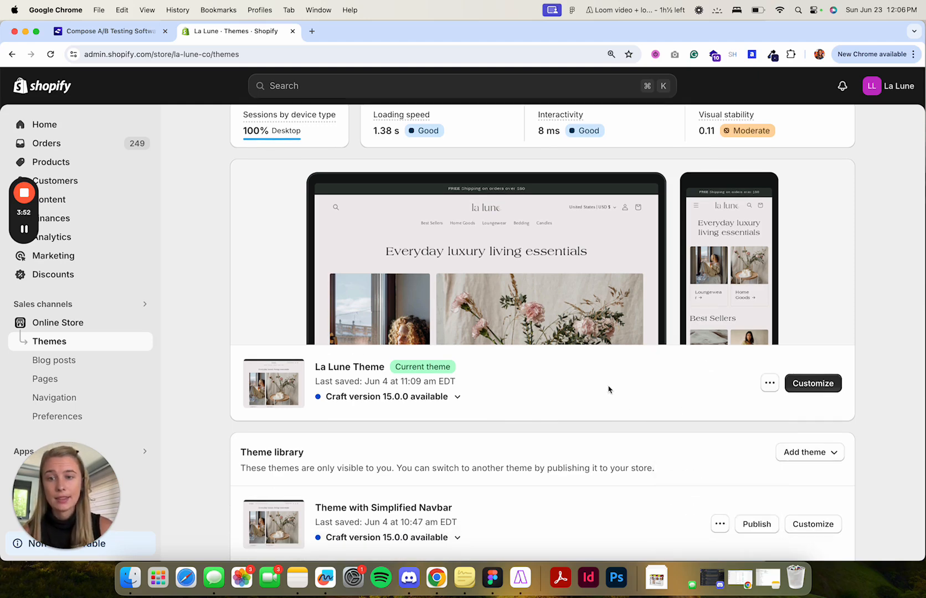
Find Theme with Simplified Navbar in the theme library and open it for customizing to view its header.
scroll(609, 390, down, 2)
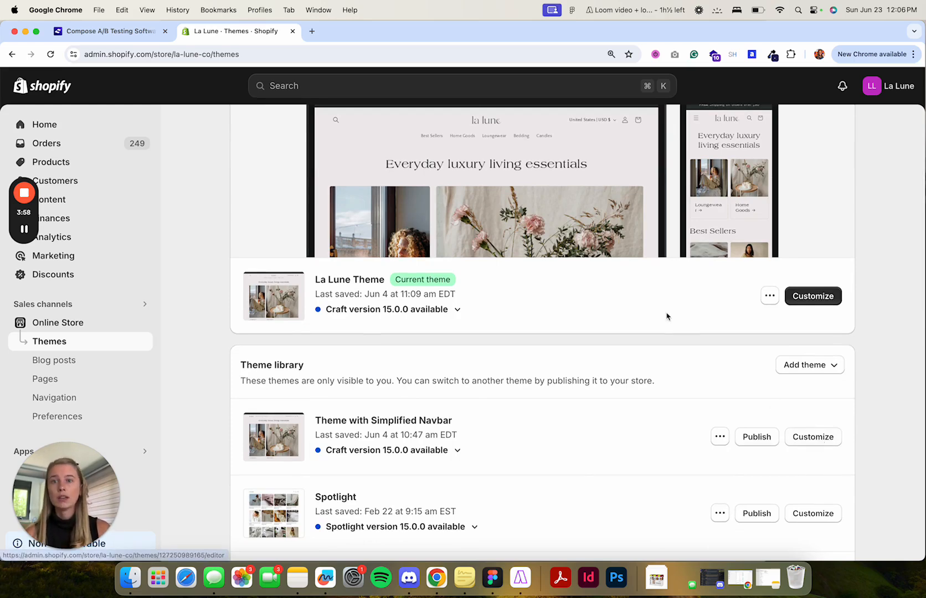
scroll(667, 316, up, 2)
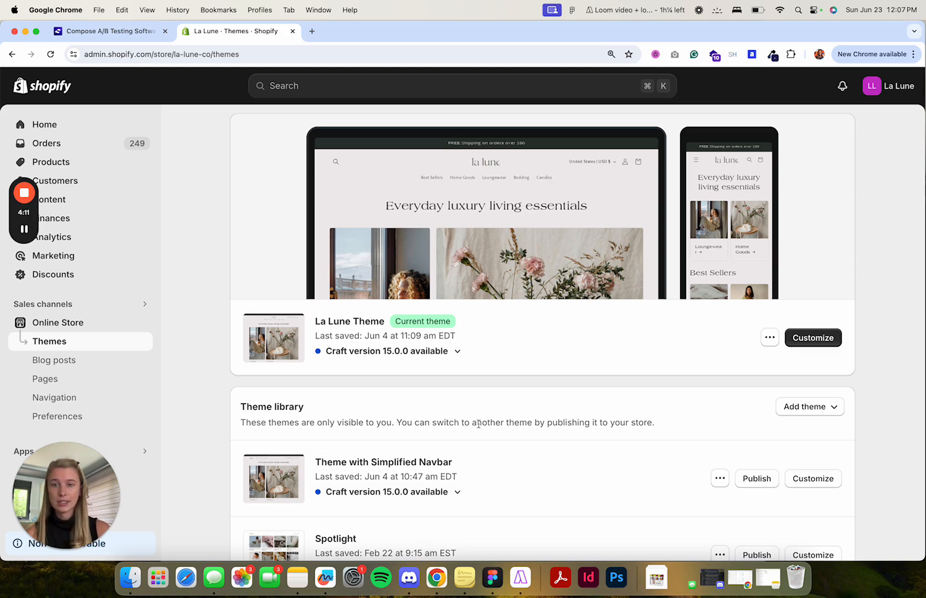
scroll(480, 422, down, 1)
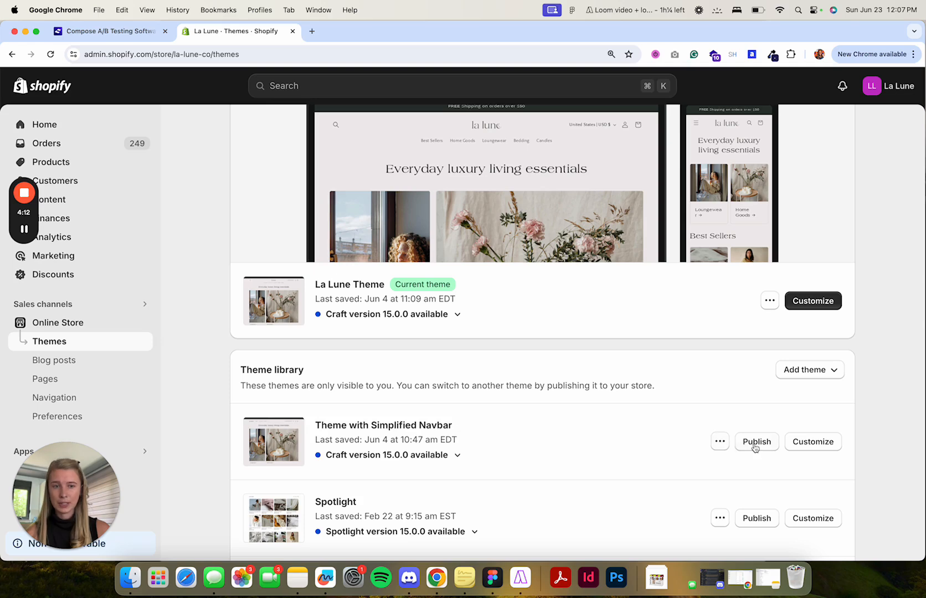
click(820, 449)
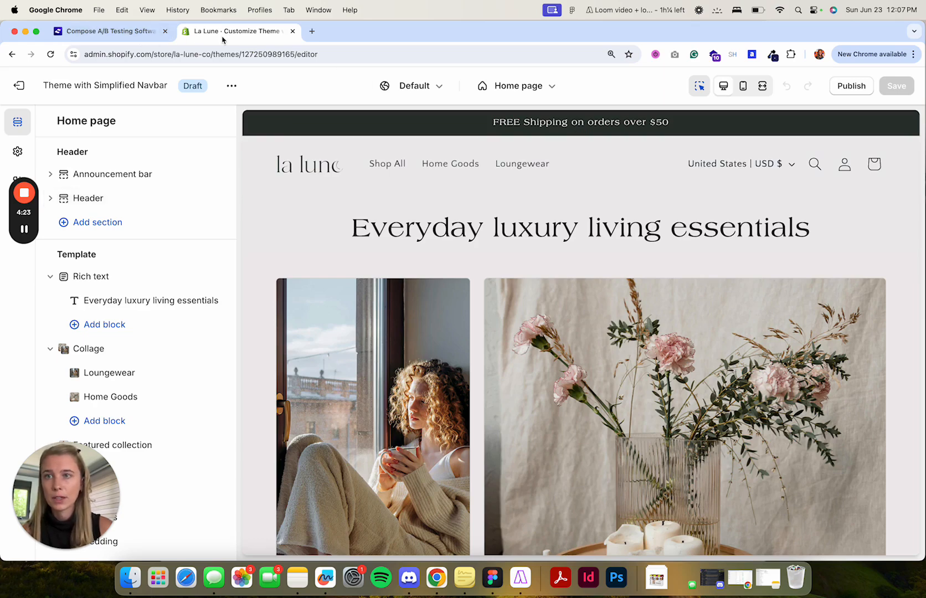
Return to the Compose experiment draft and assign Theme with Simplified Navbar as the theme for Variant 1.
click(111, 32)
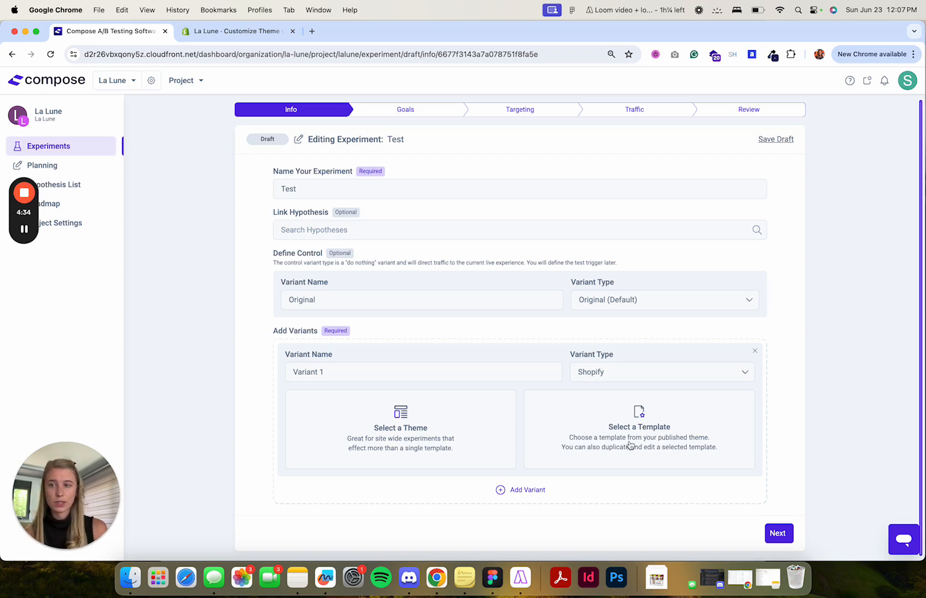
click(397, 432)
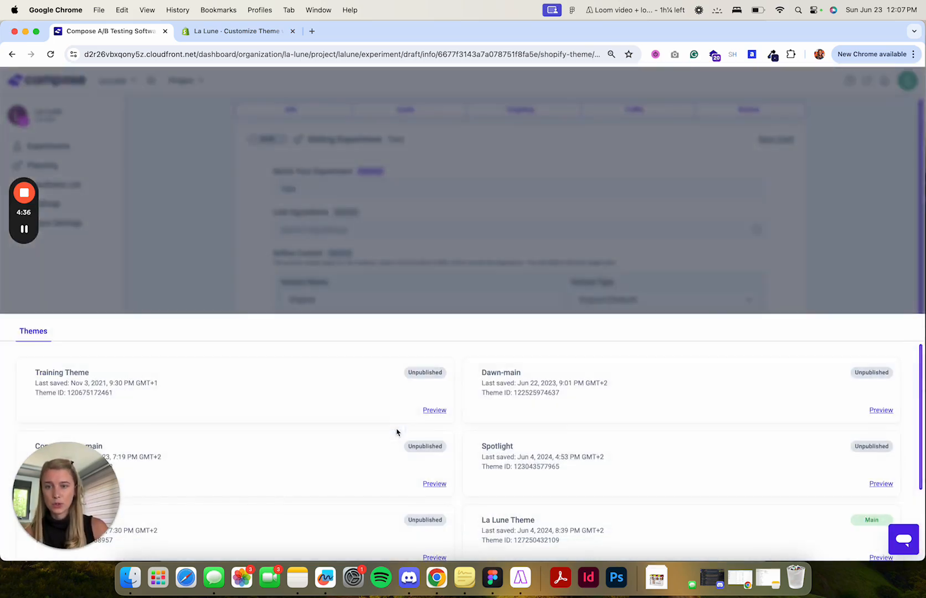
scroll(397, 442, down, 3)
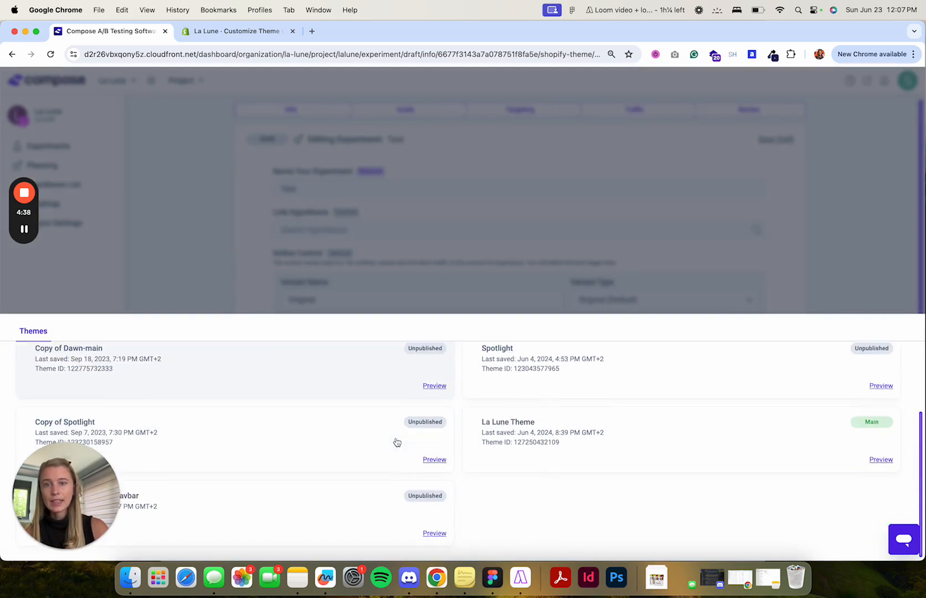
drag(26, 532, 223, 409)
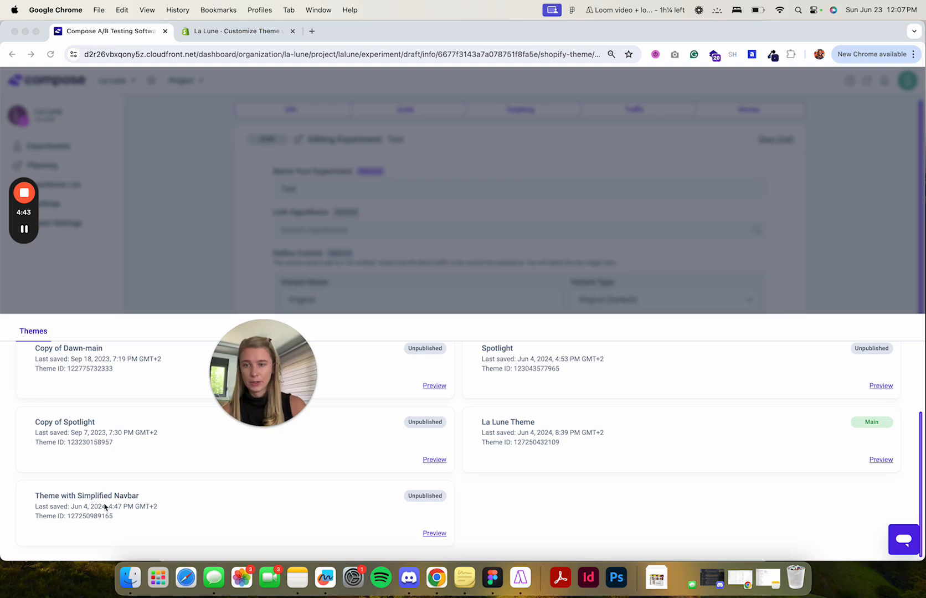
click(163, 505)
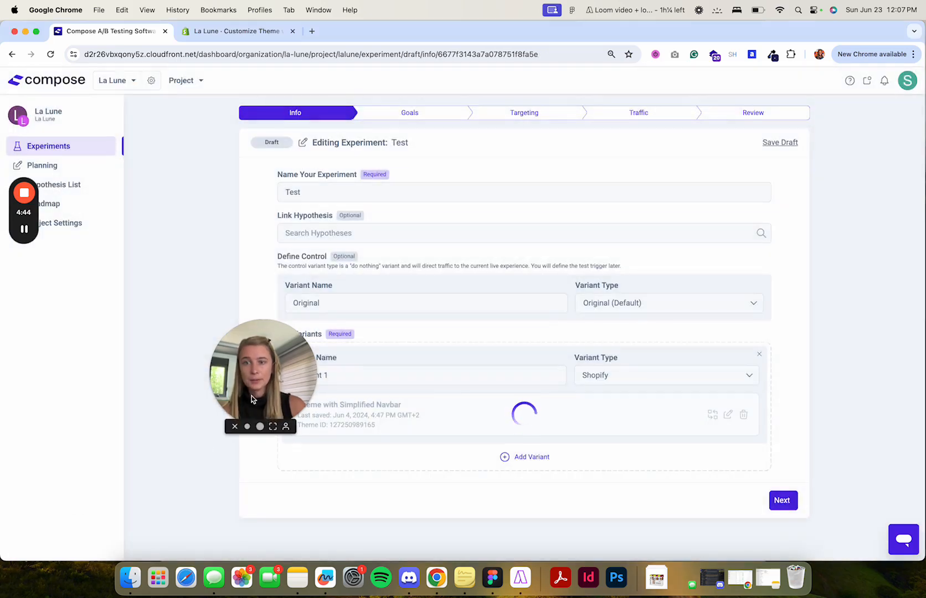
drag(261, 388, 90, 479)
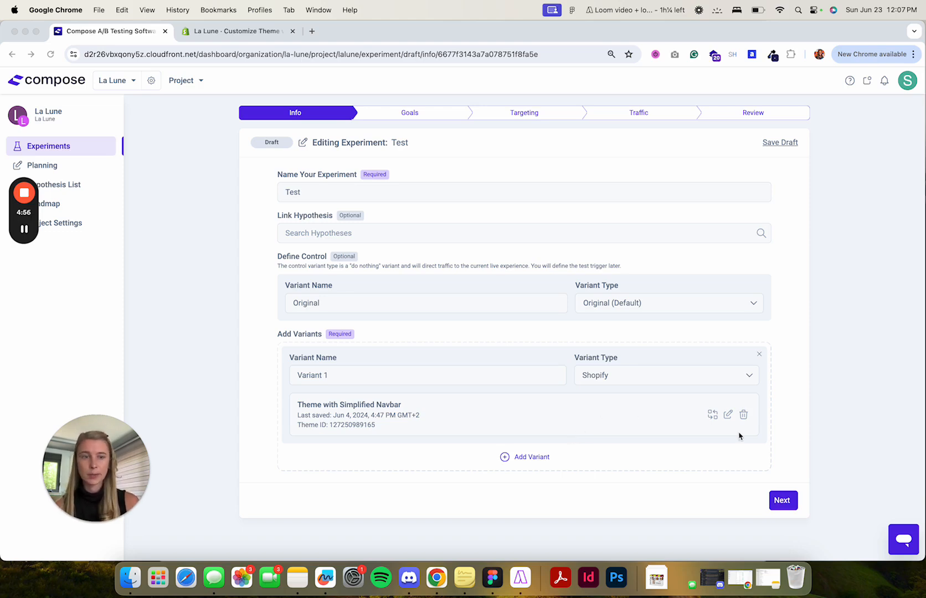
Continue to the experiment's goals, keep the confidence at 95% (Recommended) without custom goals, and proceed to targeting.
click(781, 502)
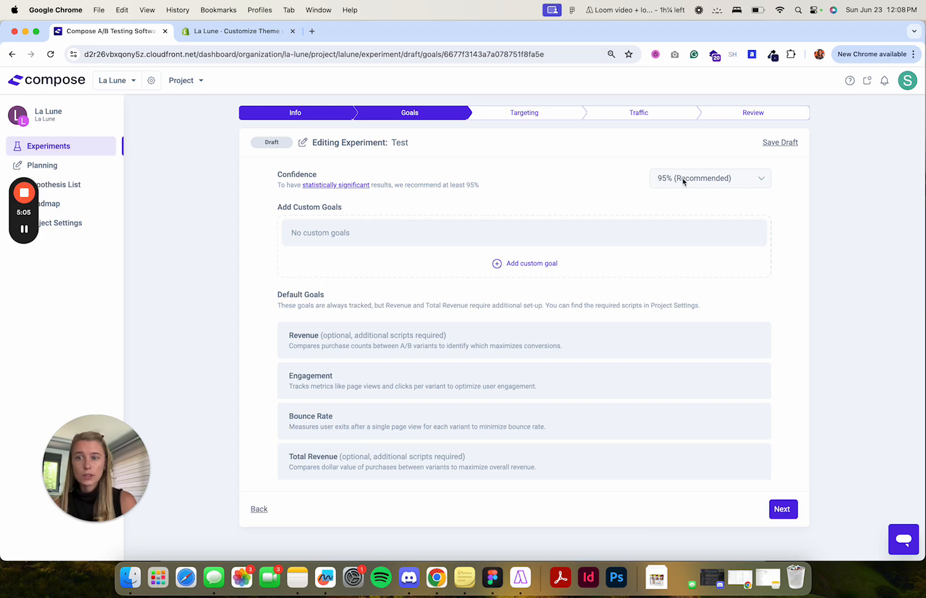
click(715, 179)
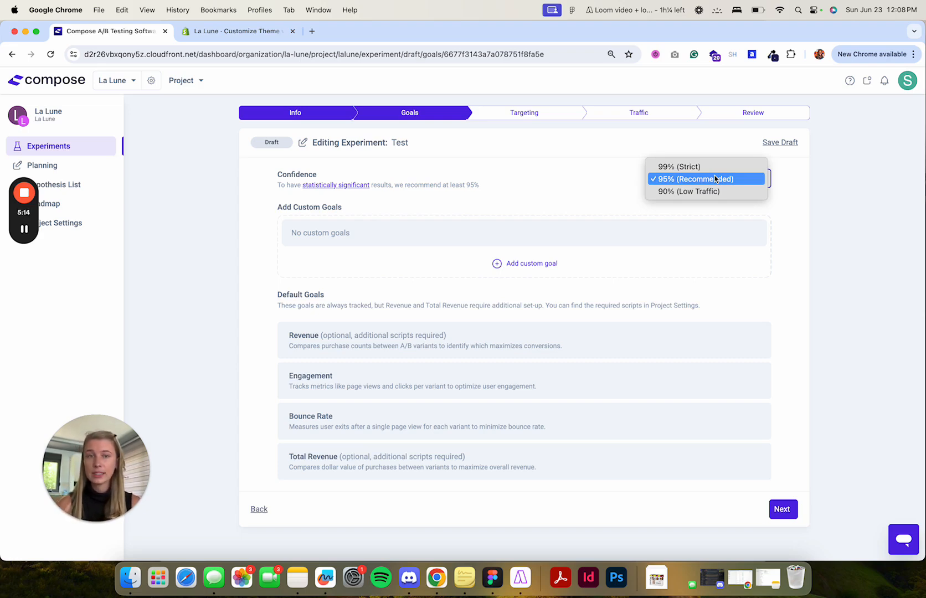
click(514, 188)
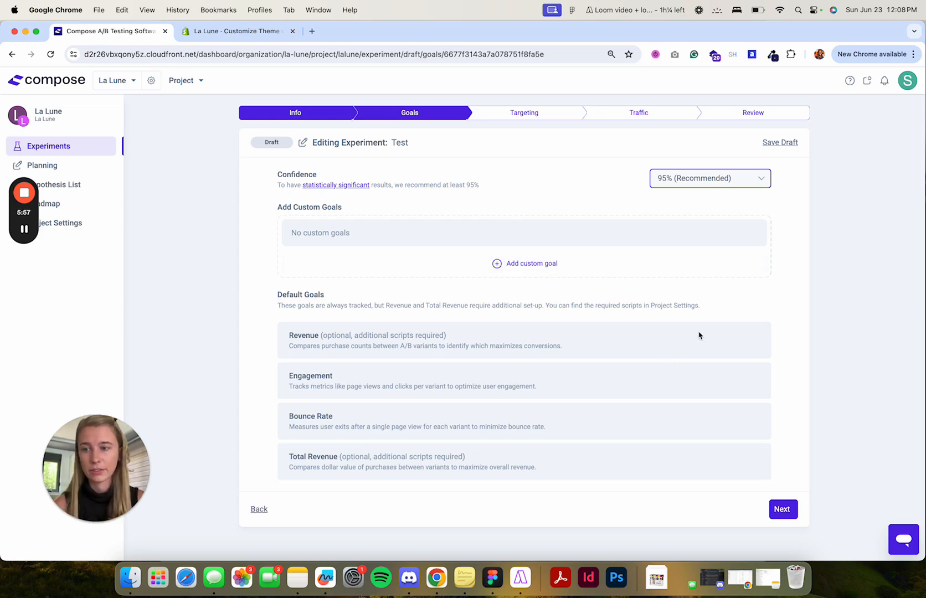
click(782, 509)
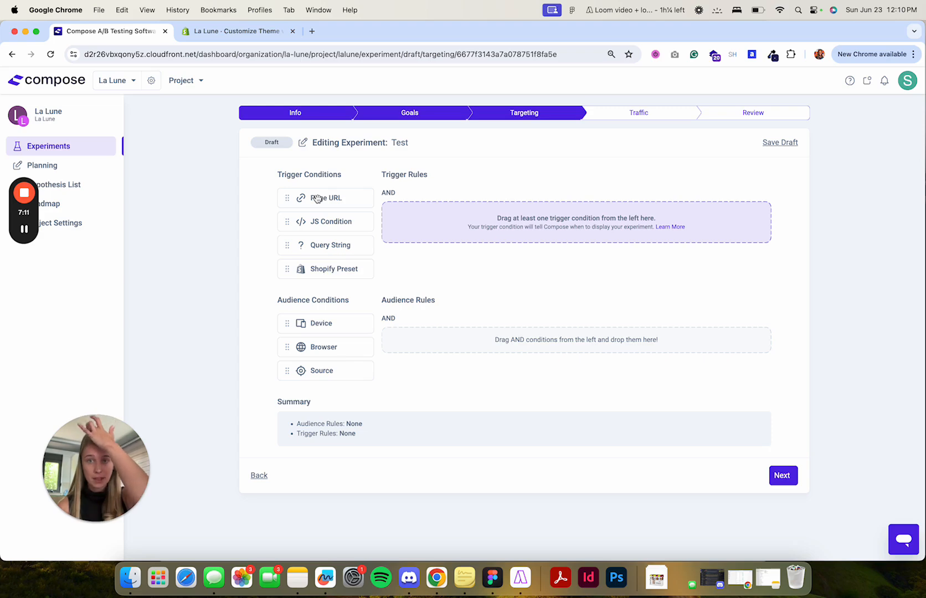
Add a Page URL trigger rule specifying that the visitor's page is https:\/\/la-lune-co\.myshopify\.com\/.
drag(317, 198, 568, 219)
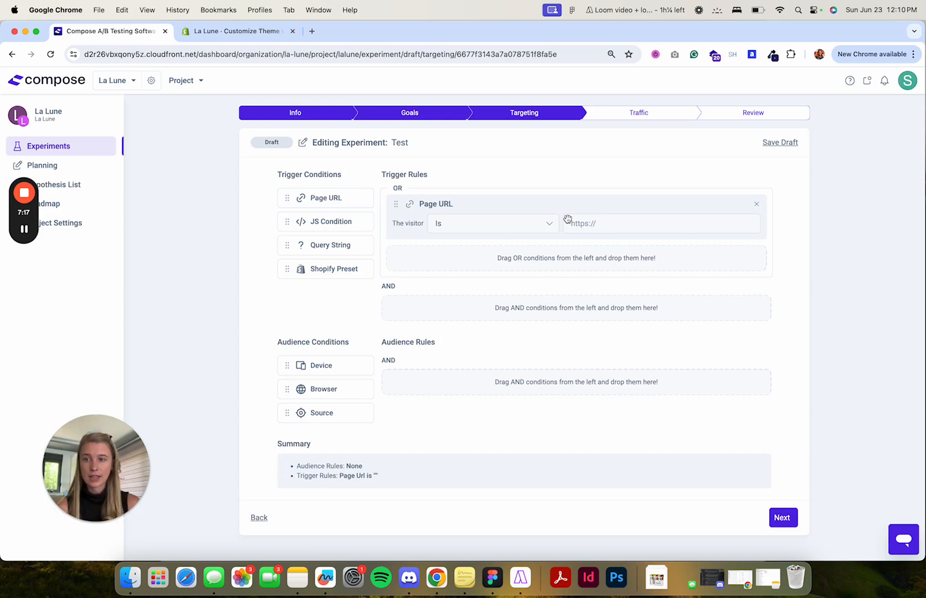
click(596, 224)
text(https:\/\/la-lune-co\.myshopify\.com\/)
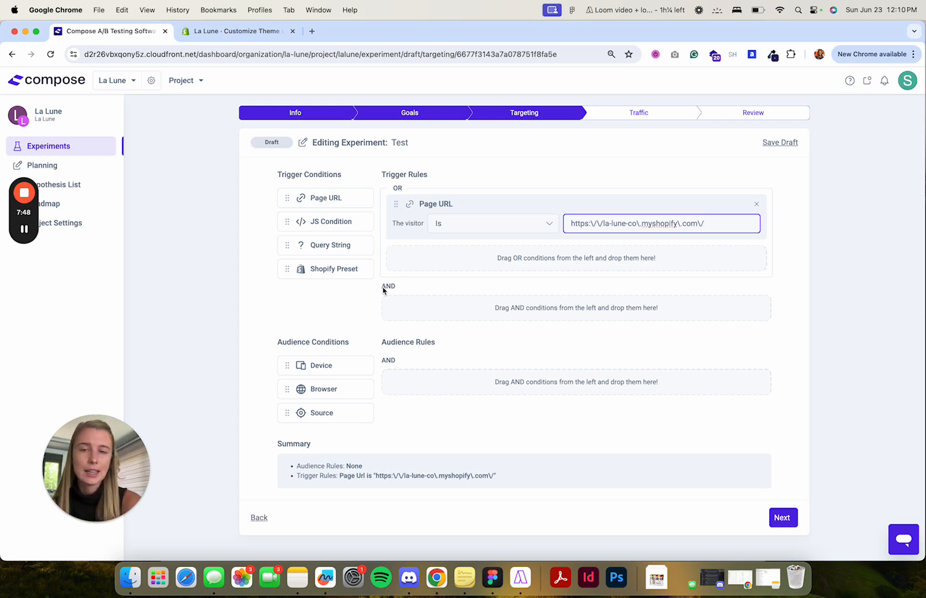
Continue to traffic allocation, keep the 50/50 split between Original and Variant 1, and proceed to the review.
click(784, 518)
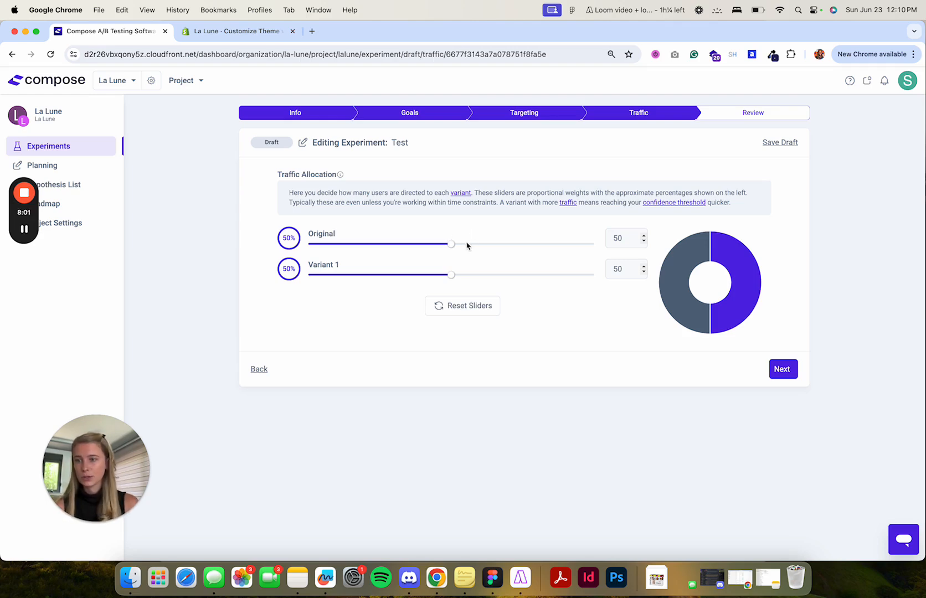
click(784, 370)
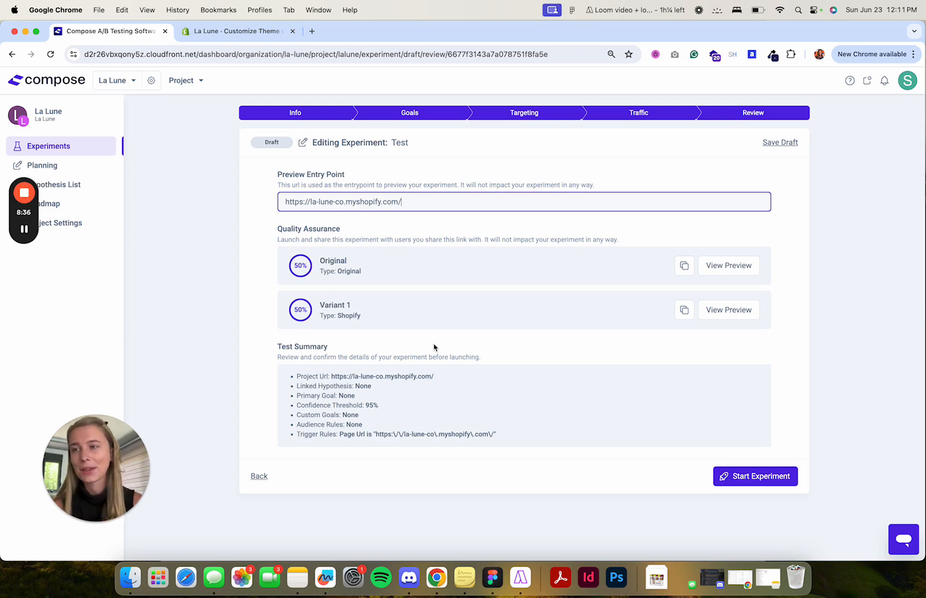
Open the completed Low Inventory Messaging experiment from the experiments list and filter its results by the Mobile device type.
click(67, 146)
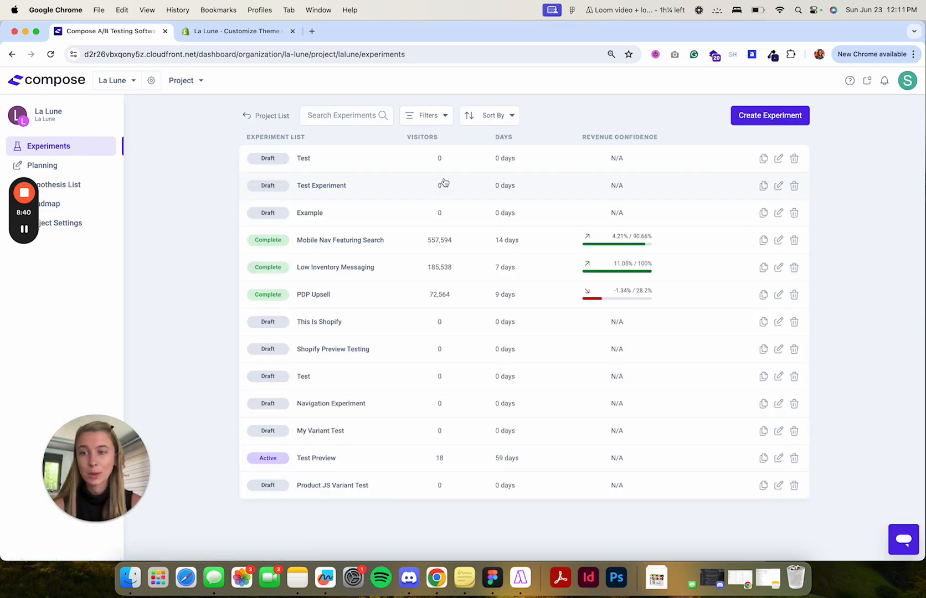
click(342, 267)
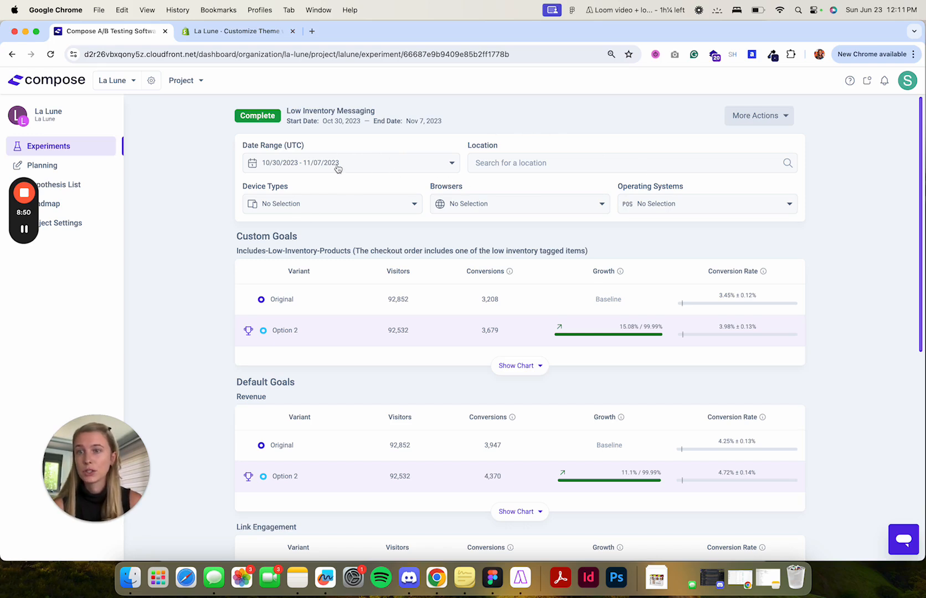
click(335, 206)
click(271, 244)
click(183, 245)
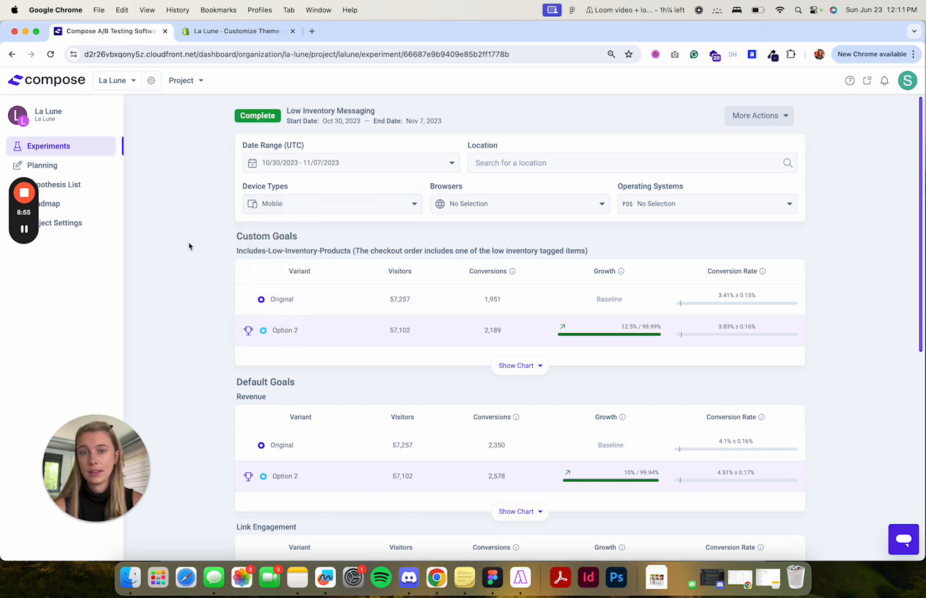
Examine the Mobile results of Original and Option 2 across the custom goals, default goals and default analytics.
scroll(365, 437, down, 3)
scroll(355, 199, up, 3)
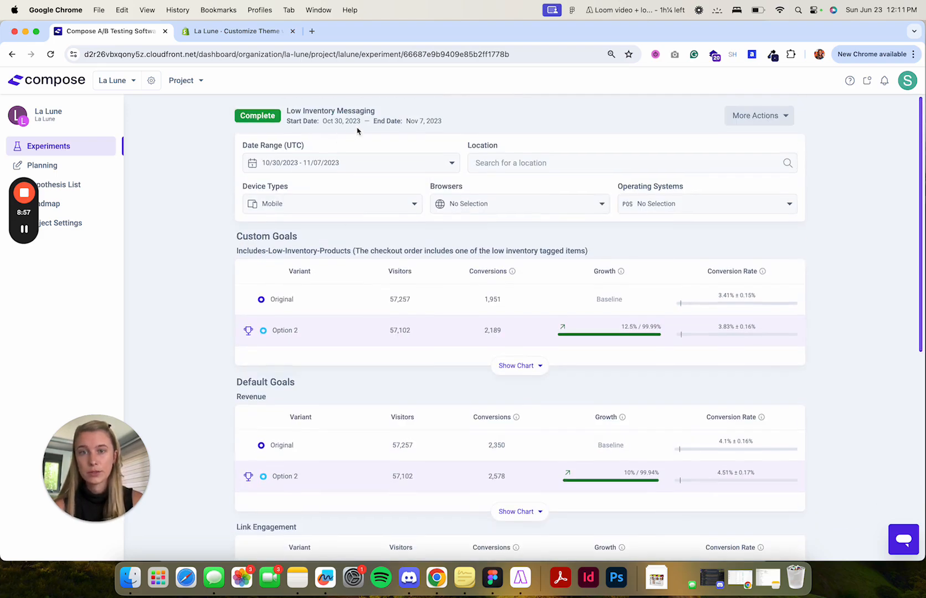
scroll(423, 260, down, 1)
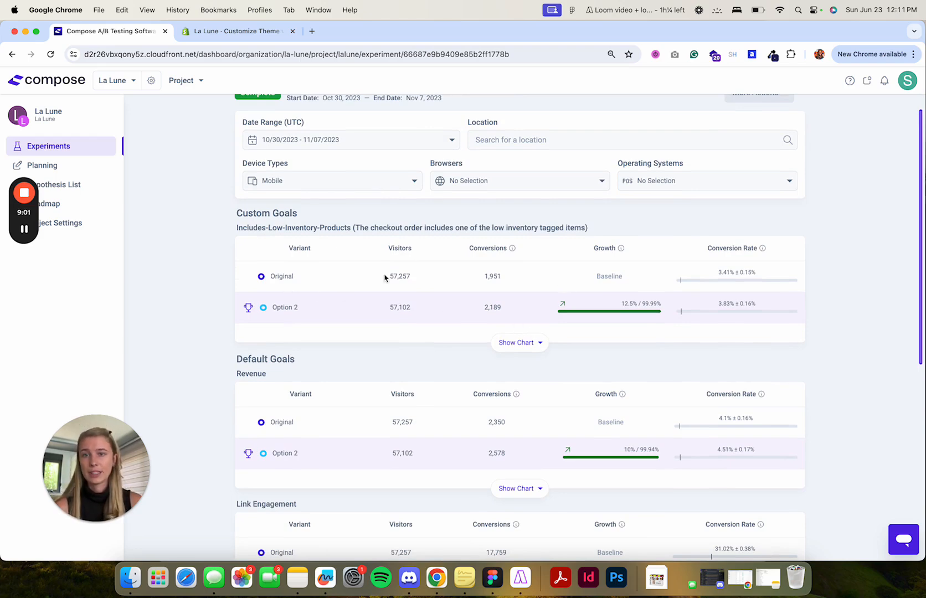
scroll(594, 302, down, 1)
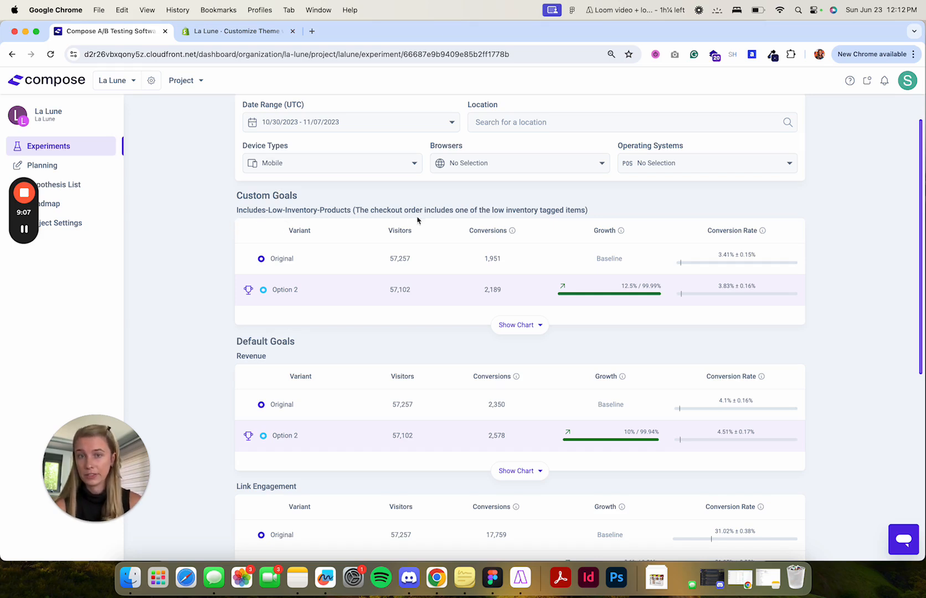
scroll(474, 222, down, 5)
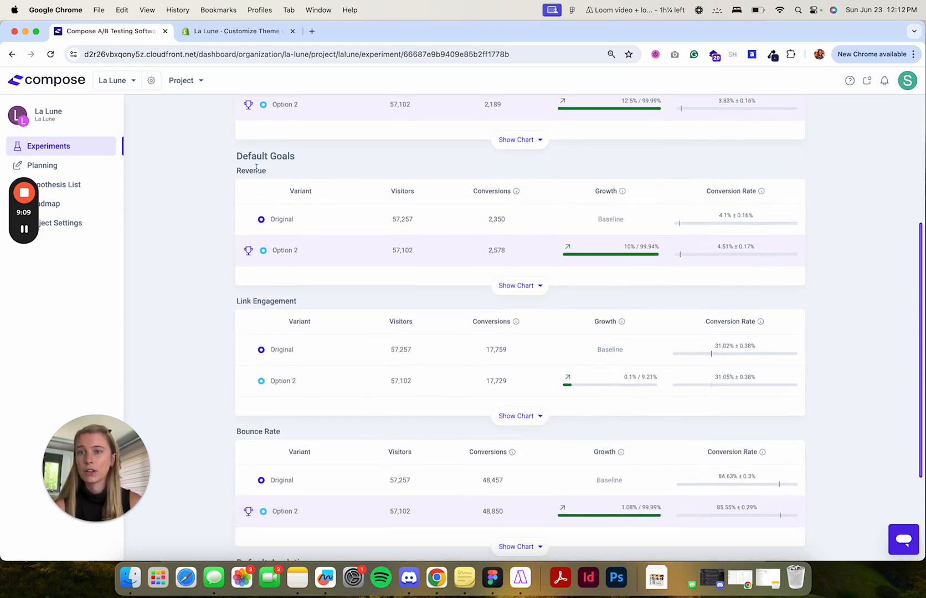
scroll(313, 313, down, 4)
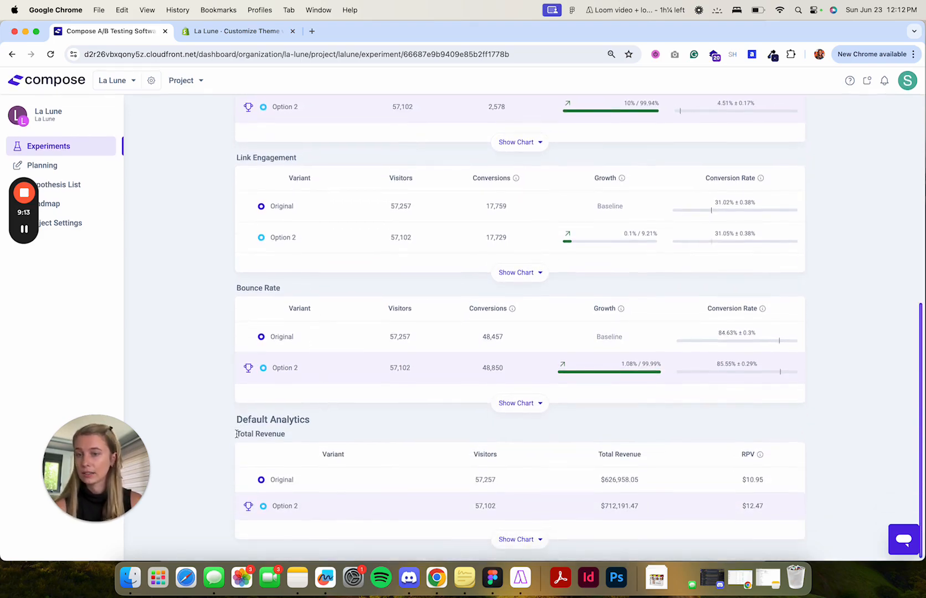
scroll(420, 392, up, 6)
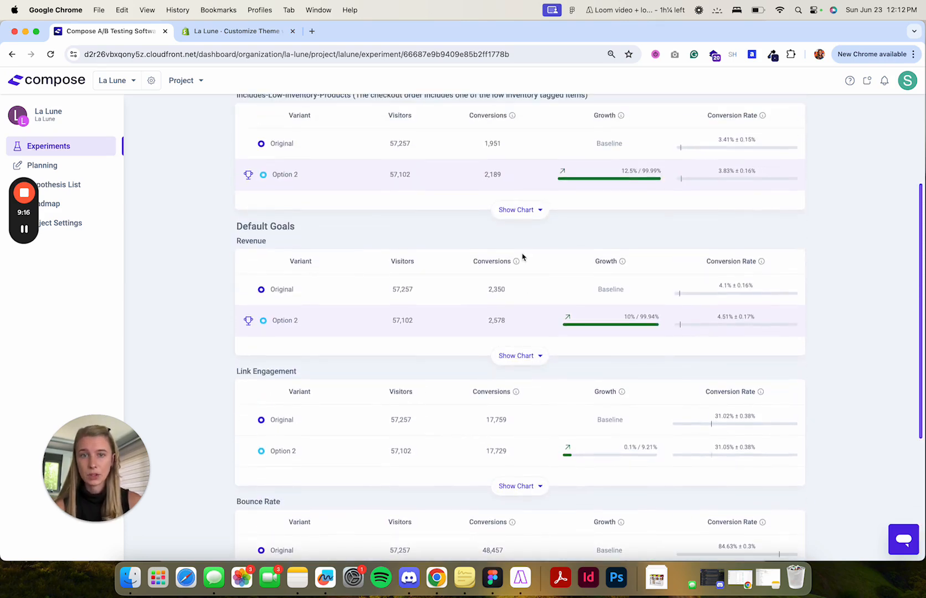
Show the conversions chart of the Includes-Low-Inventory-Products goal and check which other metrics it can plot, such as Improvement.
click(518, 211)
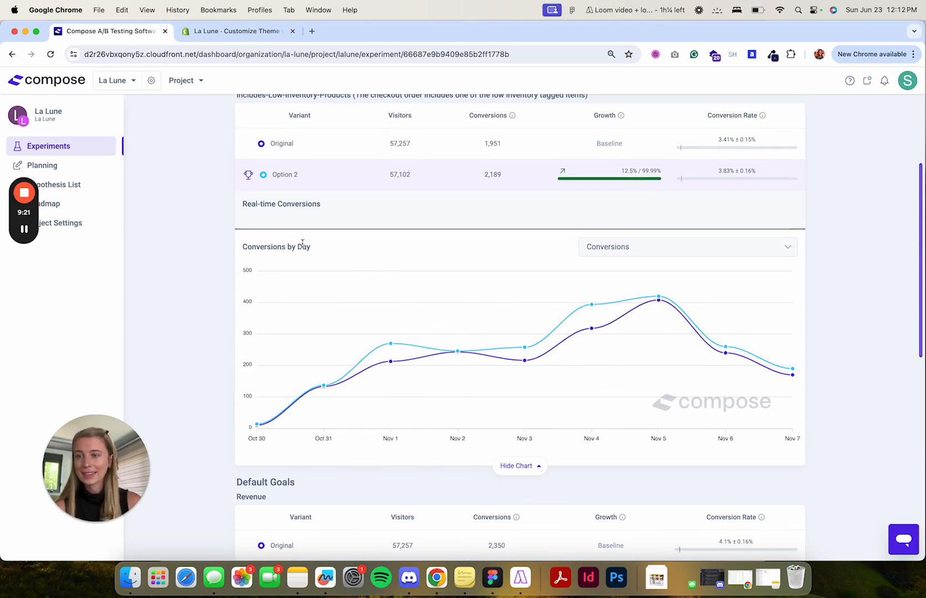
click(700, 249)
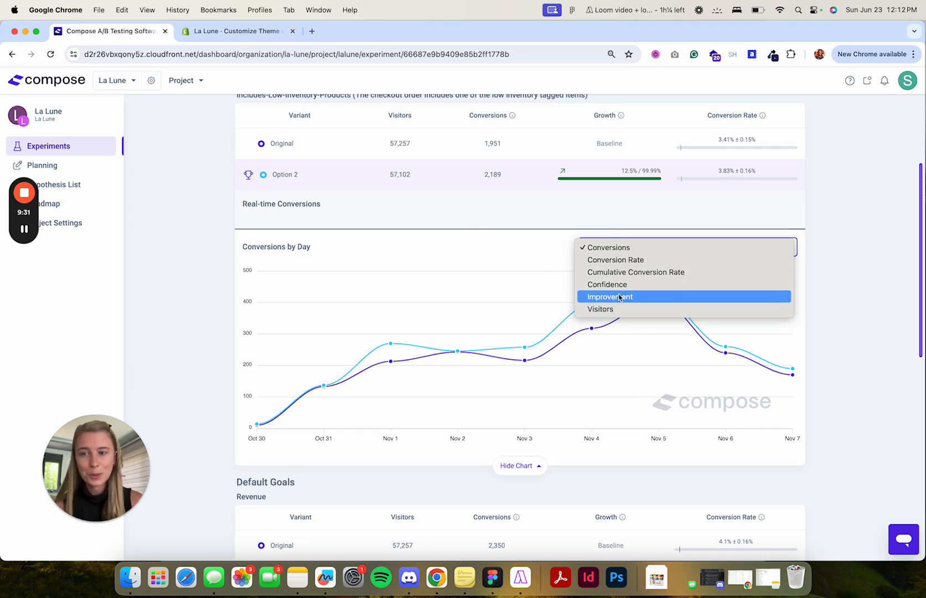
scroll(814, 239, up, 3)
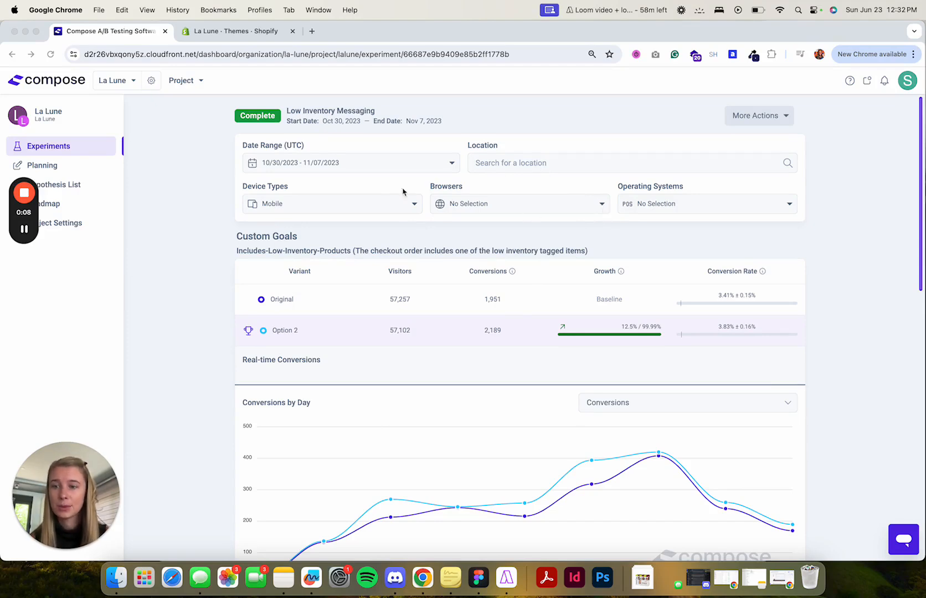
Switch to the Shopify admin's Themes page and locate Theme with Simplified Navbar in the theme library.
click(227, 34)
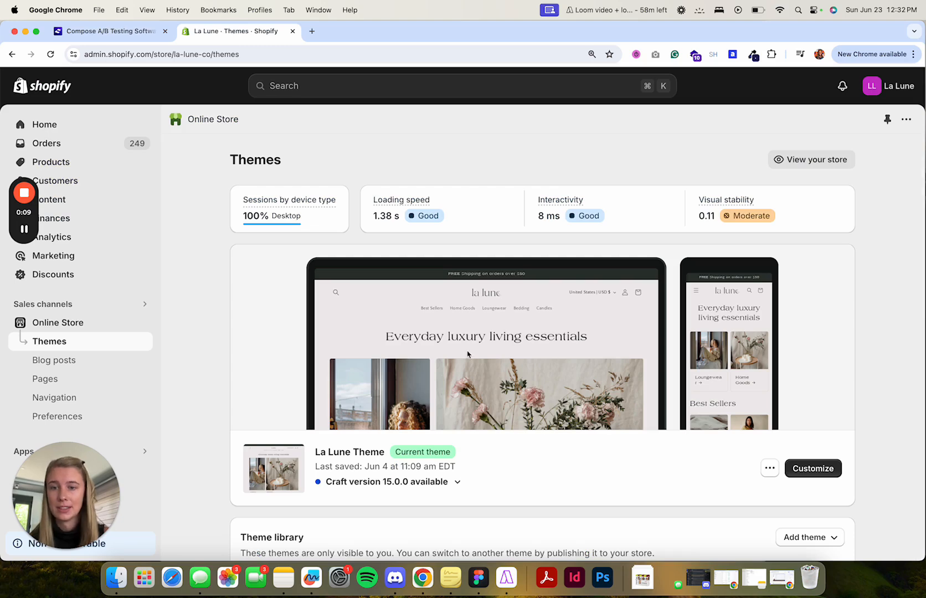
scroll(470, 353, down, 5)
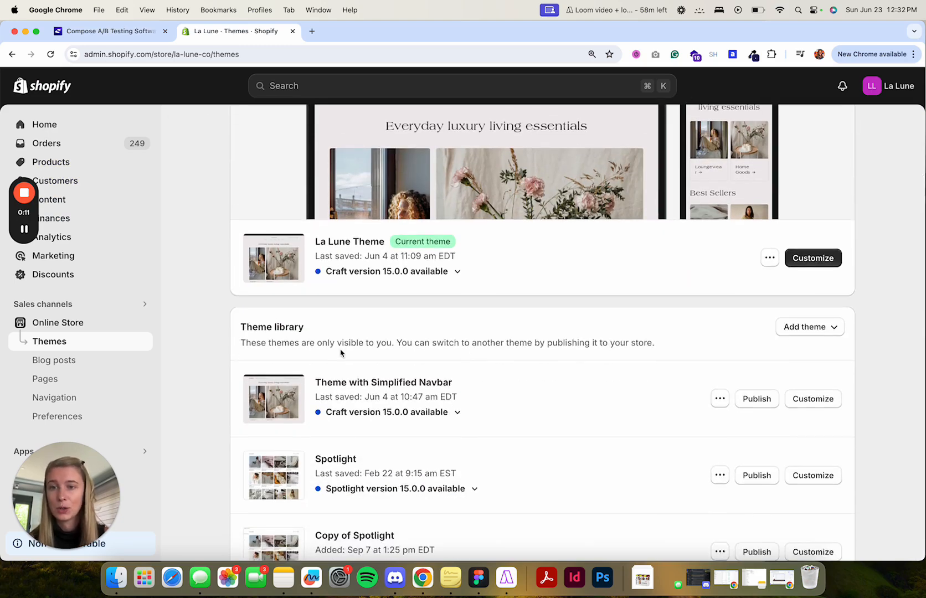